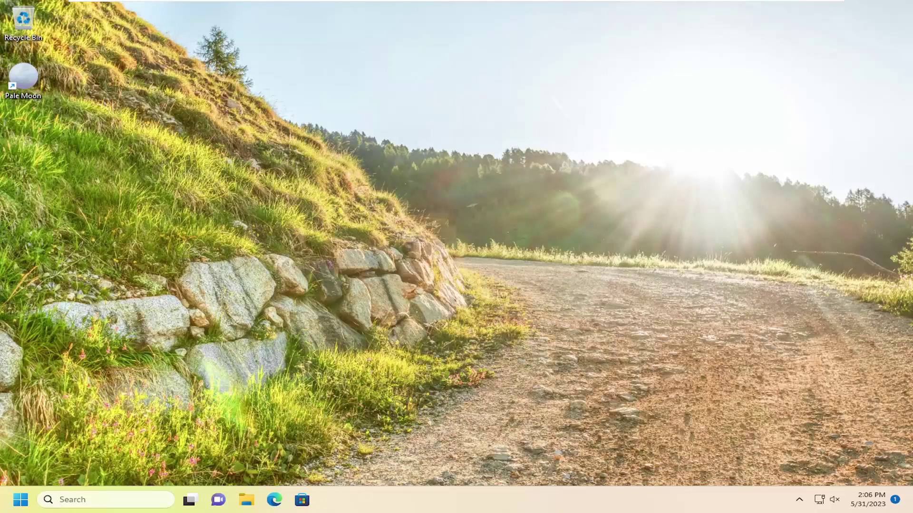
- Find the Settings app through Start menu search and launch it
left_click(21, 502)
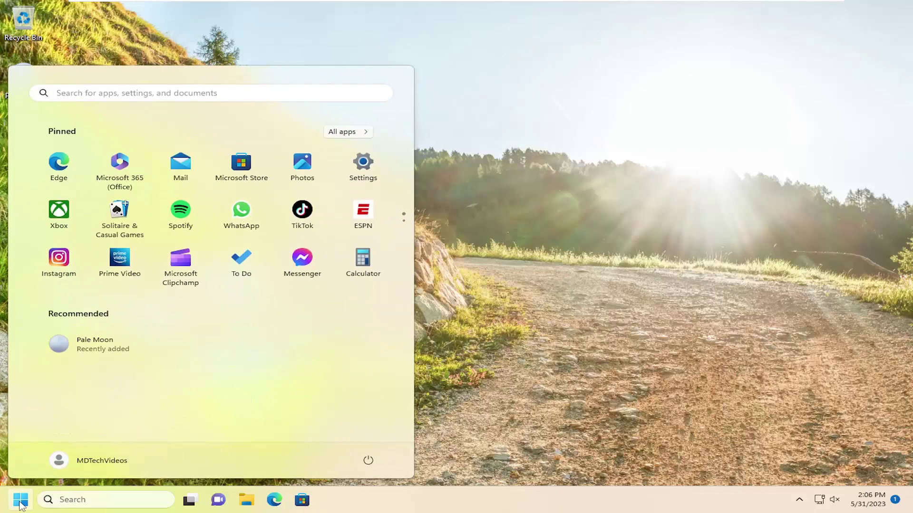
type("settings")
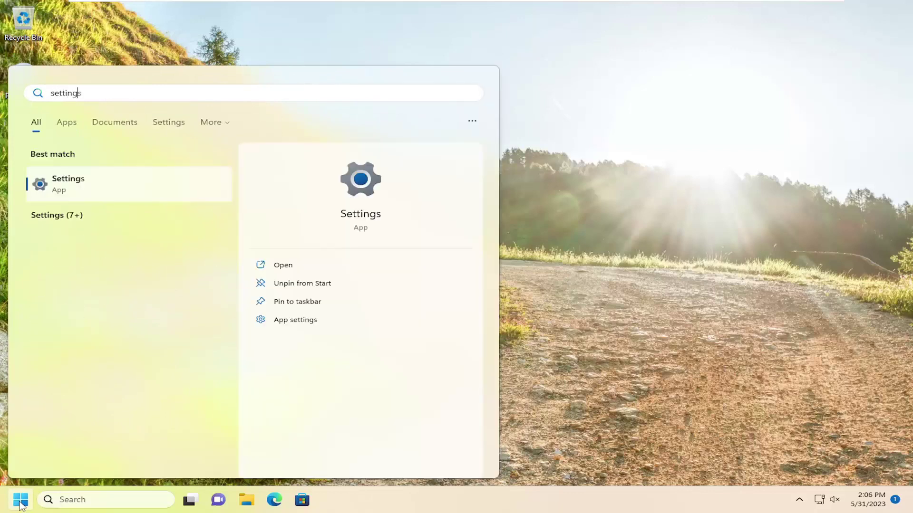
left_click(61, 190)
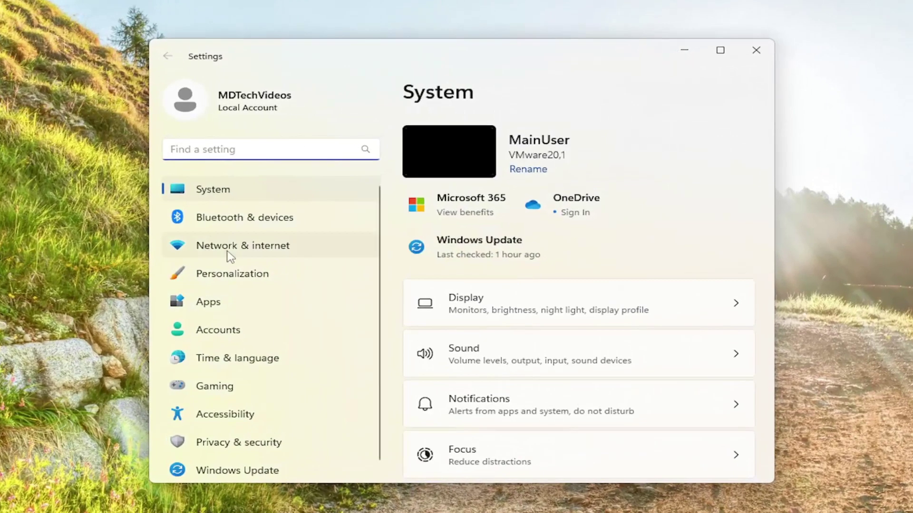
- Go to Apps > Default apps to list the applications
left_click(212, 309)
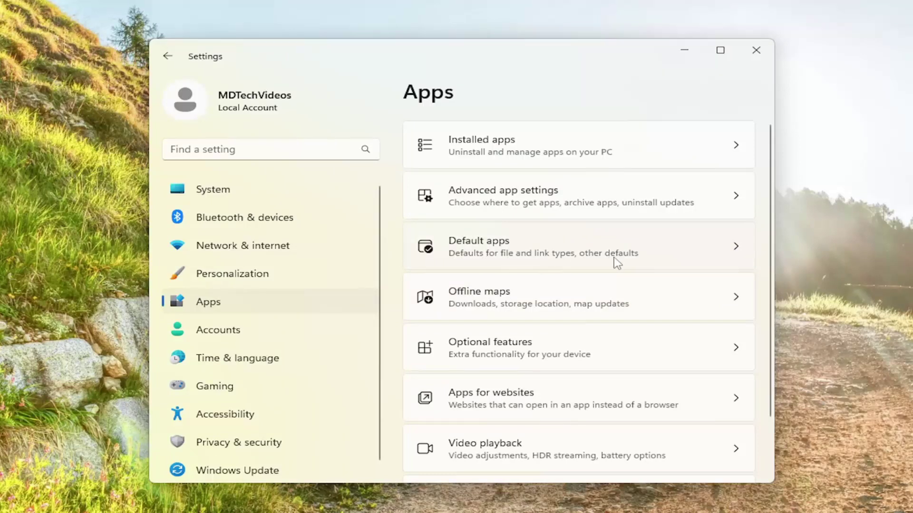
left_click(634, 261)
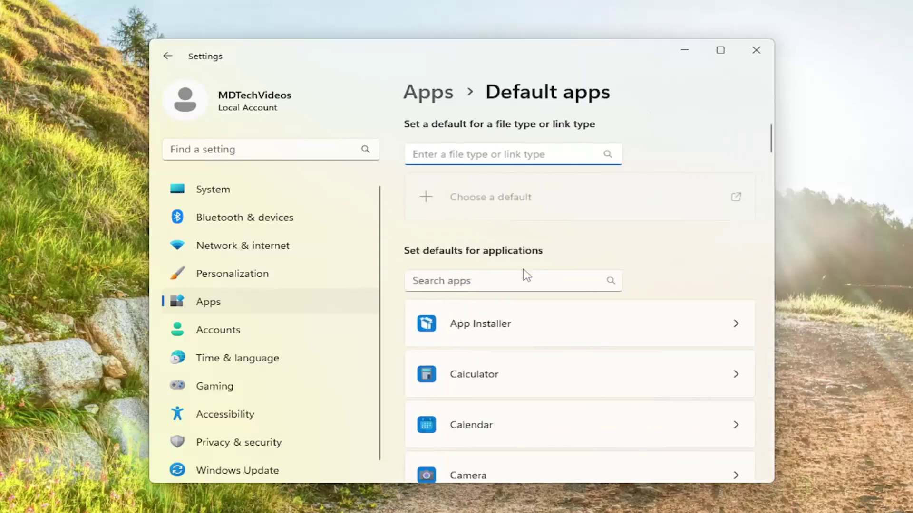
scroll(425, 201, "down", 2)
- Search 'pale moon', make Pale Moon the default for .htm/.html, then close Settings
left_click(499, 226)
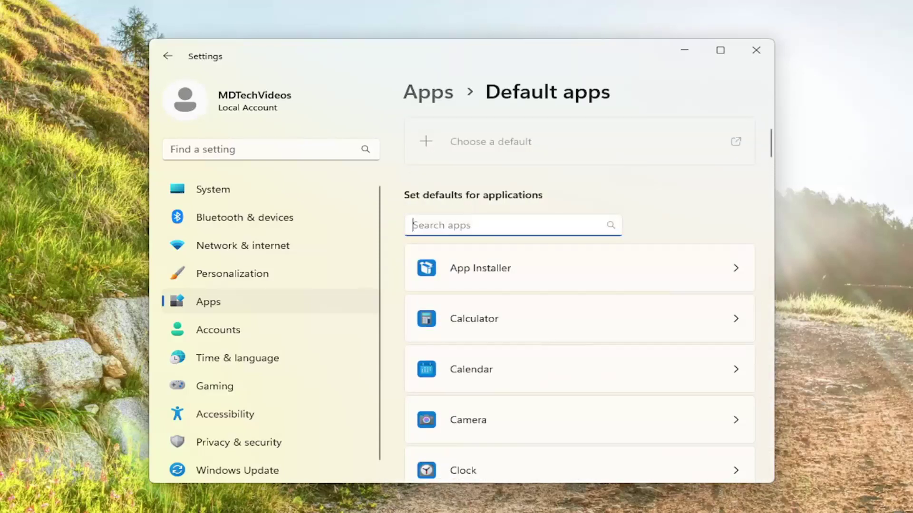
type("pale m")
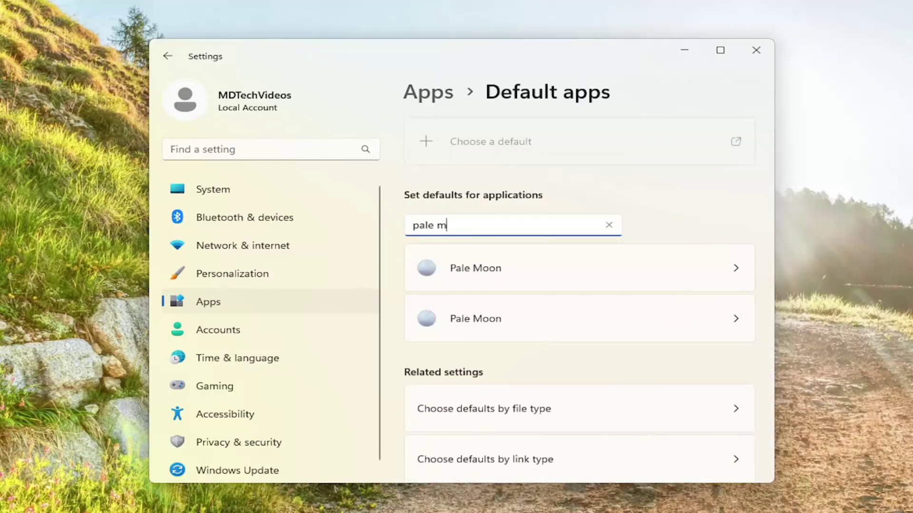
type("oon")
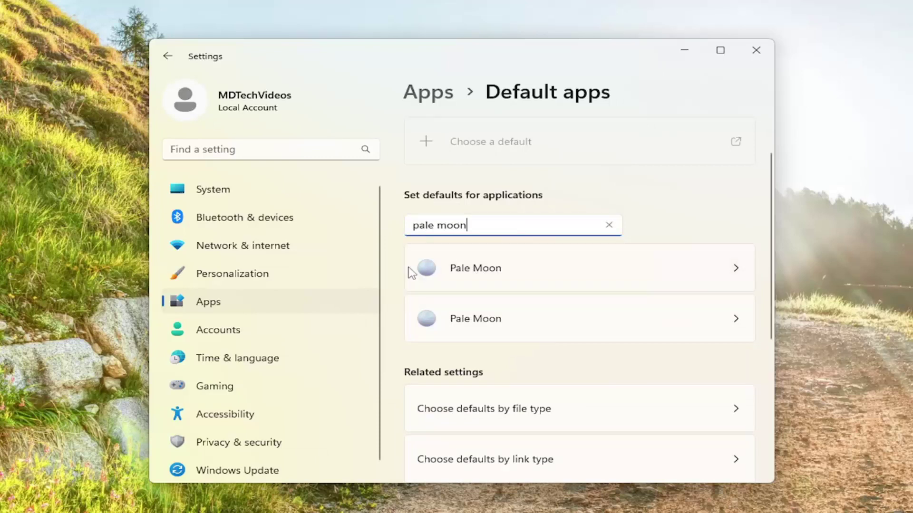
left_click(452, 268)
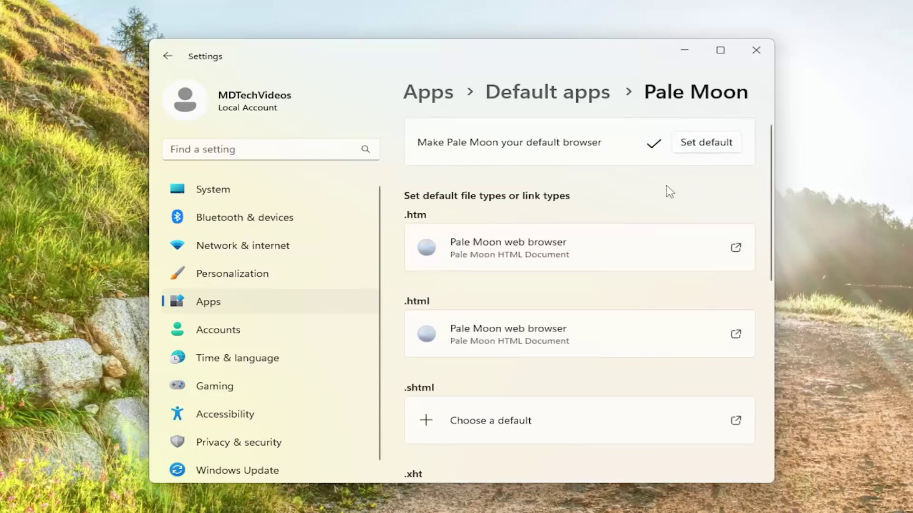
scroll(663, 193, "down", 2)
scroll(657, 207, "up", 2)
scroll(657, 207, "down", 3)
scroll(658, 208, "up", 3)
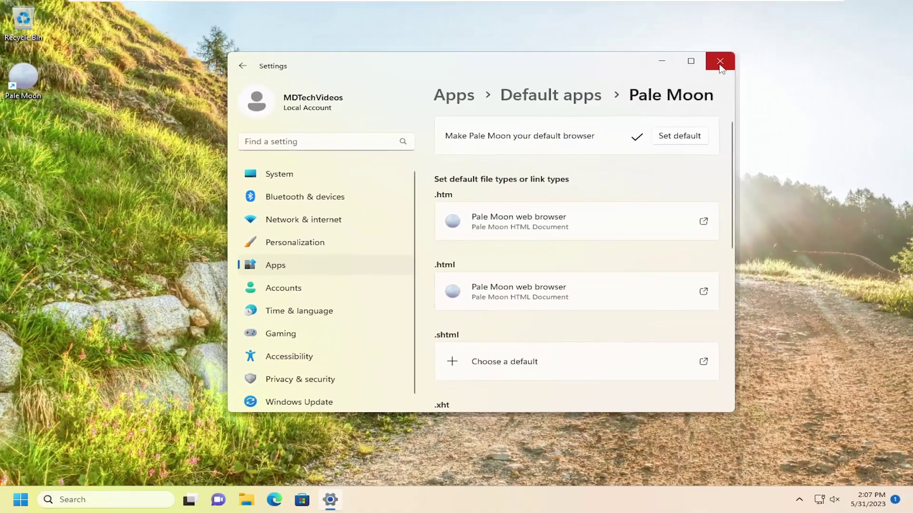
left_click(719, 59)
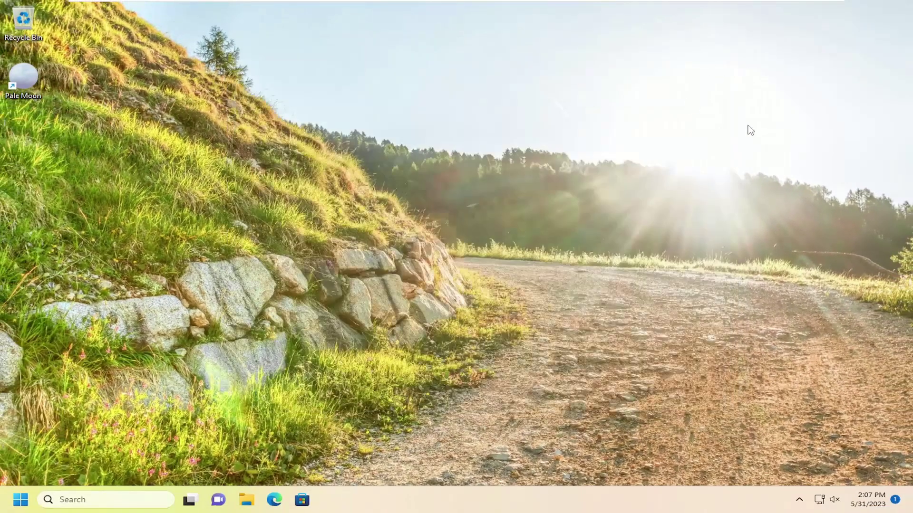